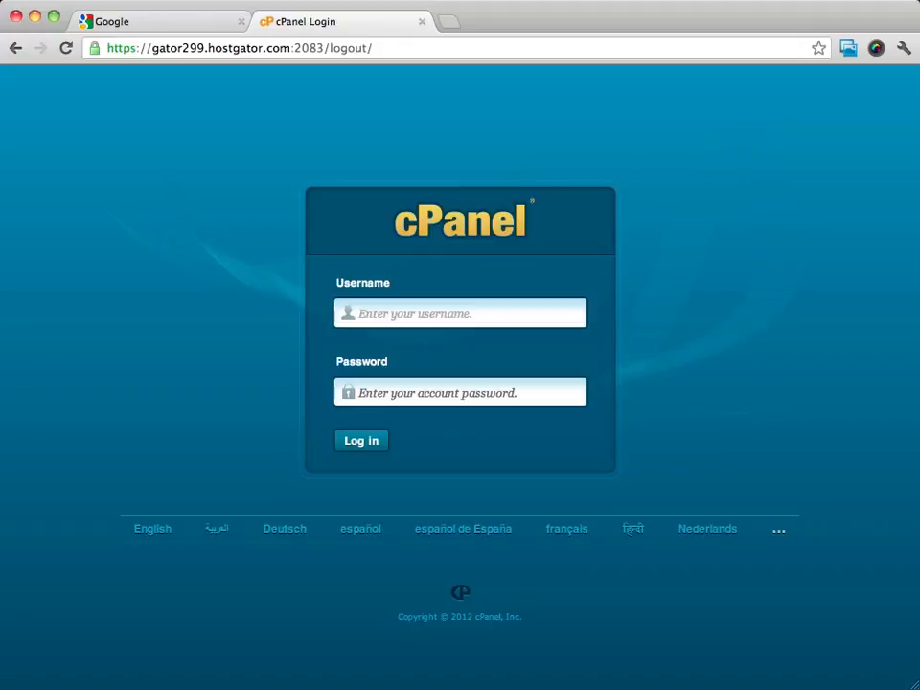
# Log in to cPanel with the account username and the account password
pyautogui.click(467, 314)
pyautogui.click(467, 314)
pyautogui.write('grove')
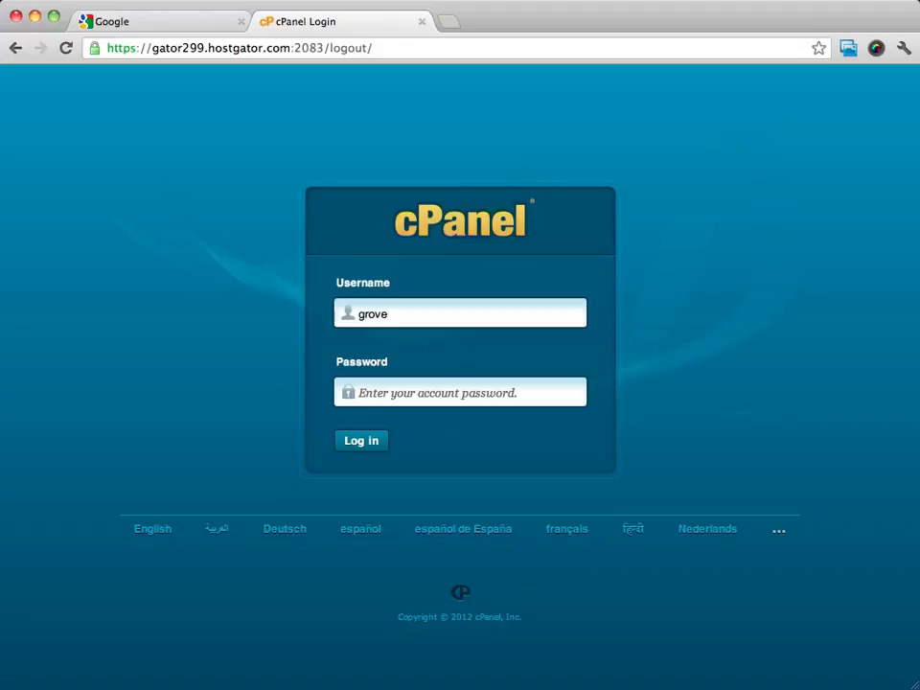
pyautogui.press('Tab')
pyautogui.write('••••••••••••')
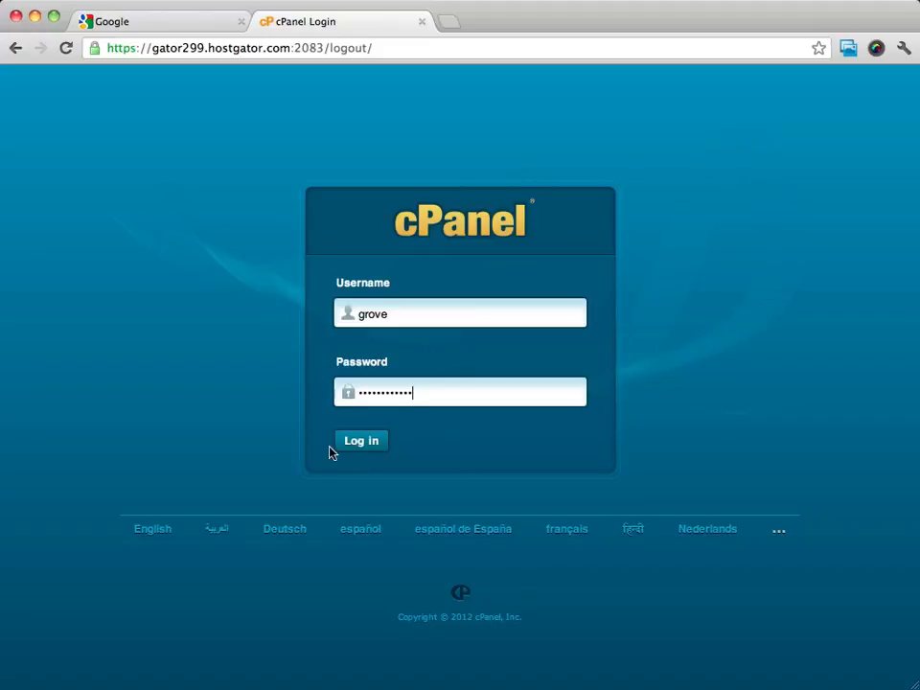
pyautogui.click(357, 442)
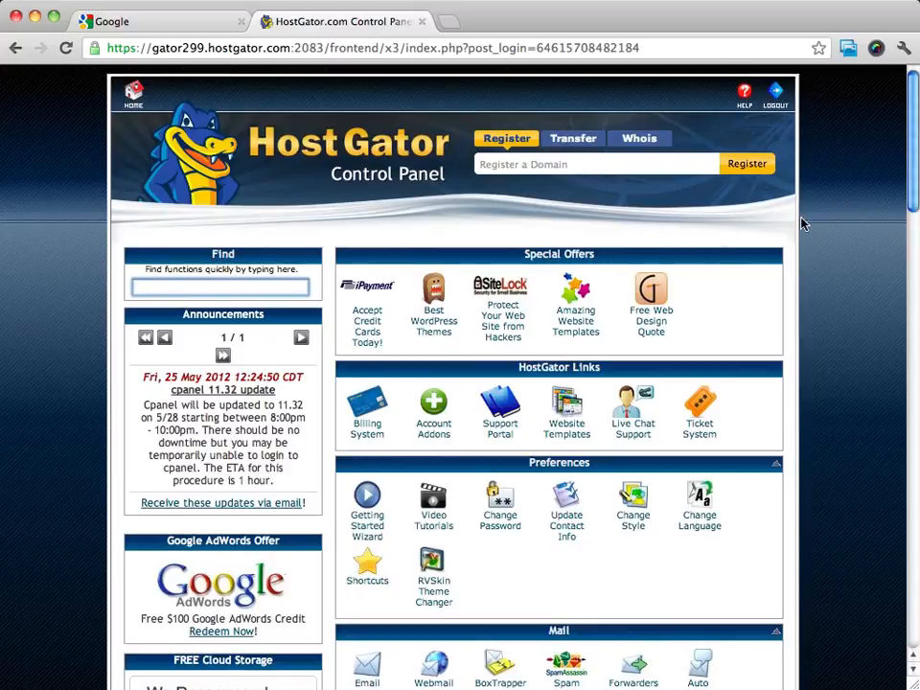
# Open Fantastico De Luxe from the Software/Services section of the hosting control panel
pyautogui.scroll(-5, 804, 221)
pyautogui.scroll(-7, 804, 222)
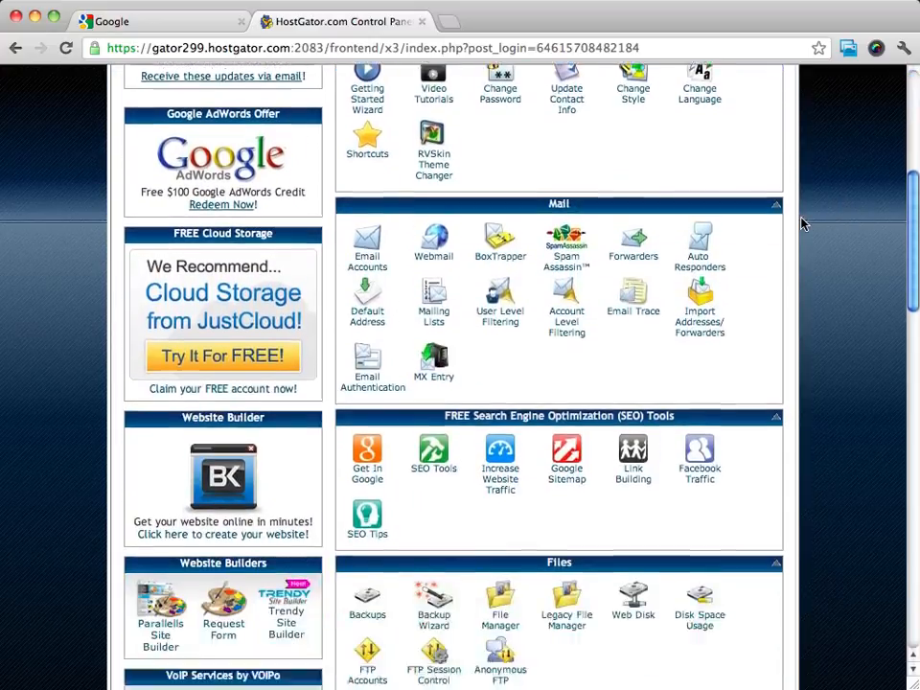
pyautogui.scroll(-9, 804, 223)
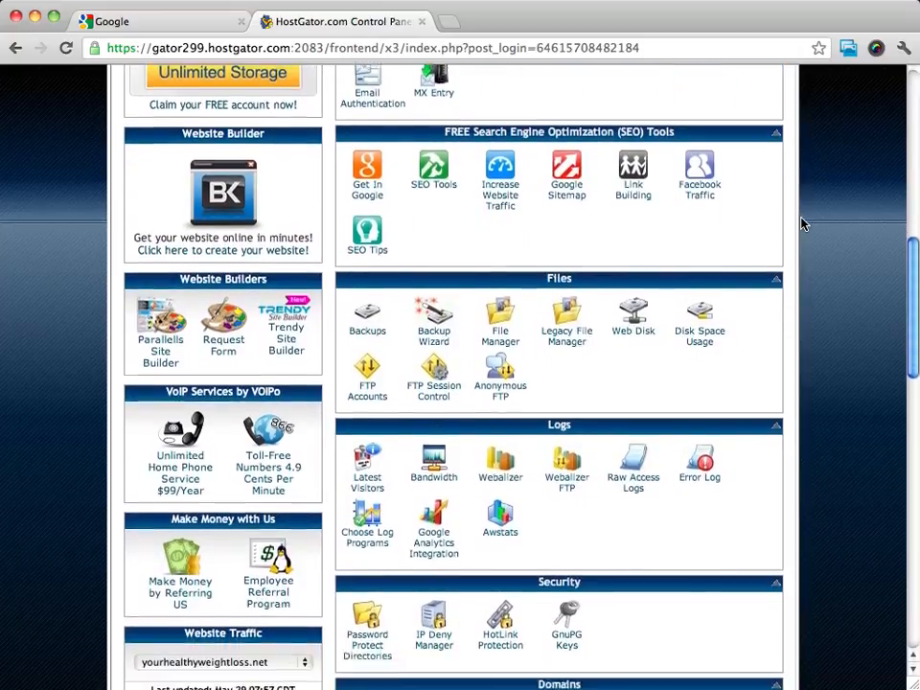
pyautogui.scroll(-5, 803, 224)
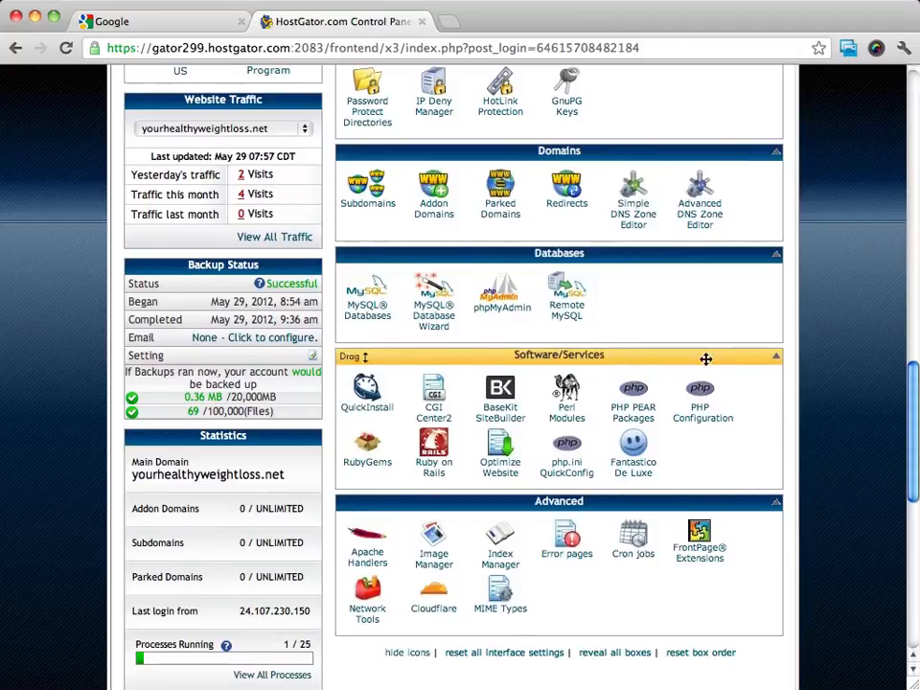
pyautogui.click(638, 477)
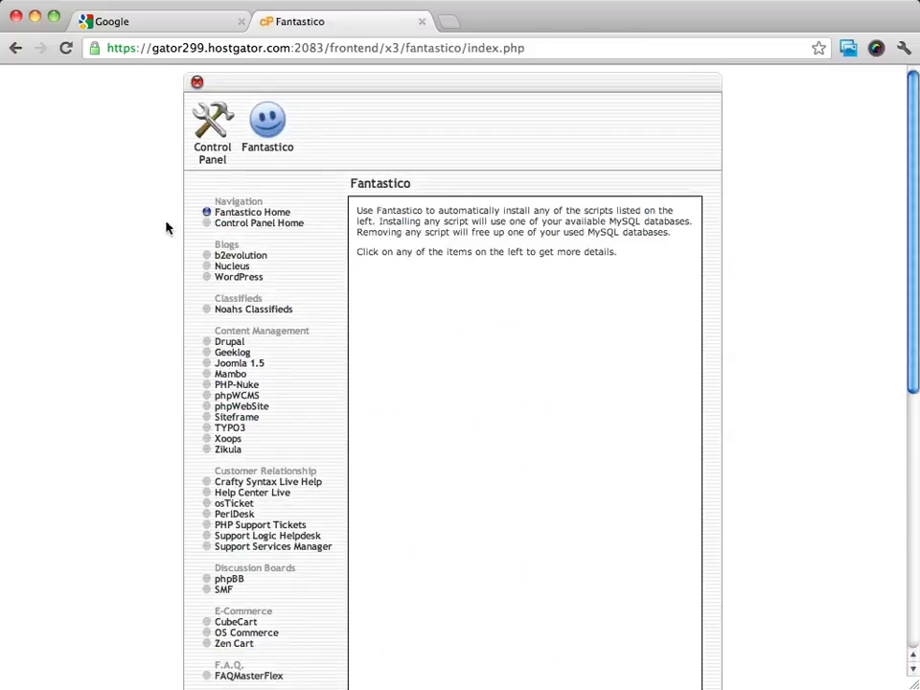
# Open the WordPress entry among the blog scripts in Fantastico
pyautogui.scroll(-3, 327, 307)
pyautogui.scroll(3, 327, 308)
pyautogui.click(244, 279)
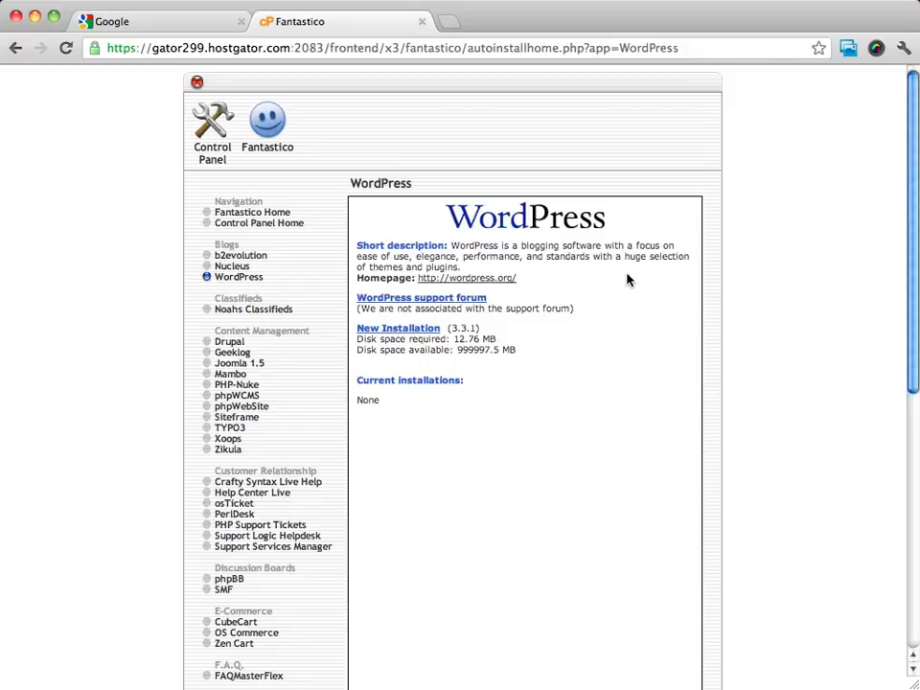
# Examine the WordPress.org homepage linked from the script description, and return to Fantastico
pyautogui.click(472, 279)
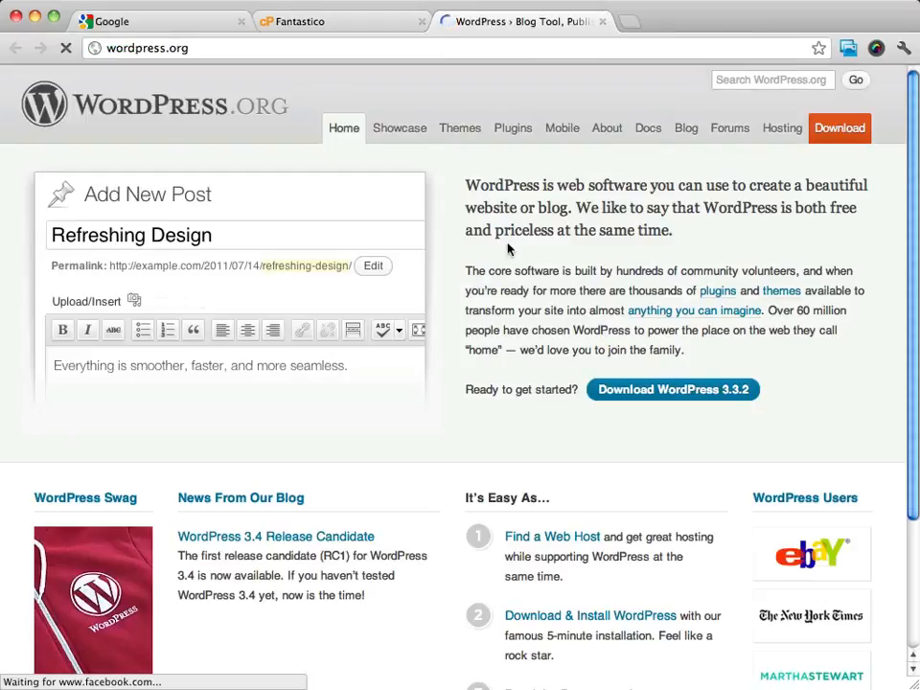
pyautogui.scroll(-5, 612, 207)
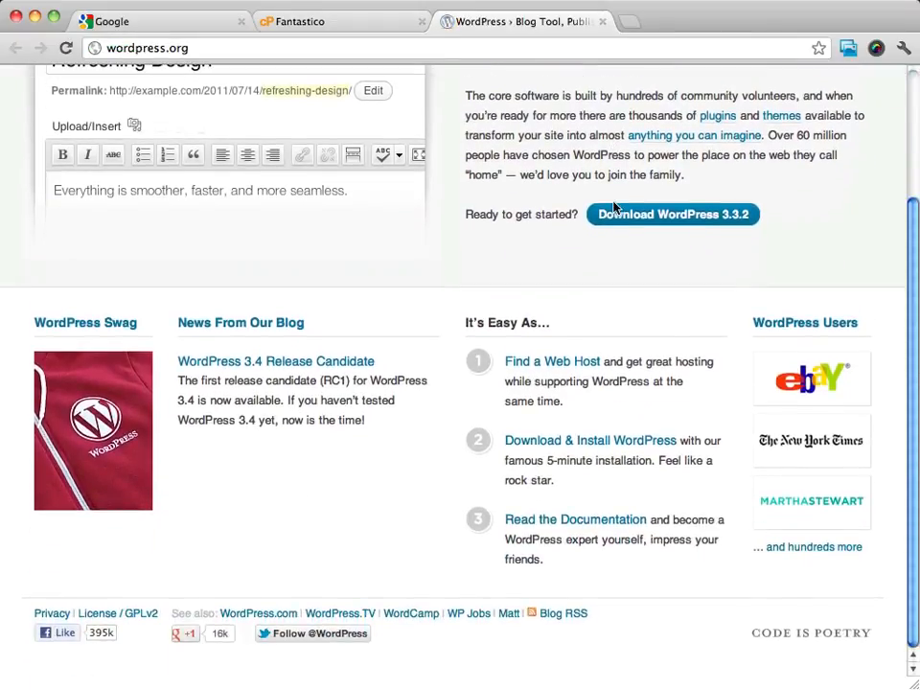
pyautogui.scroll(5, 615, 207)
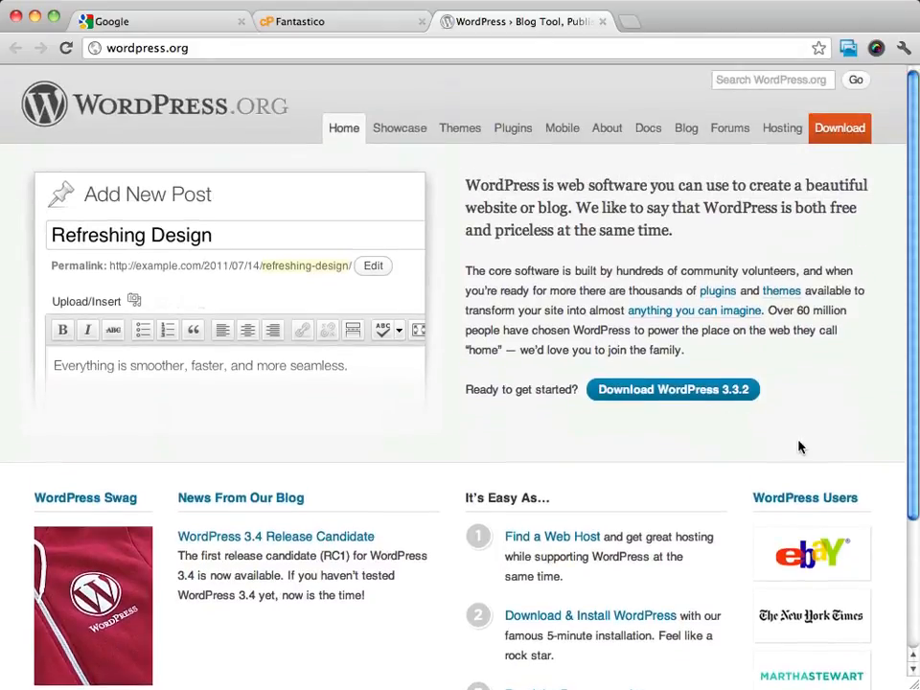
pyautogui.scroll(-2, 800, 447)
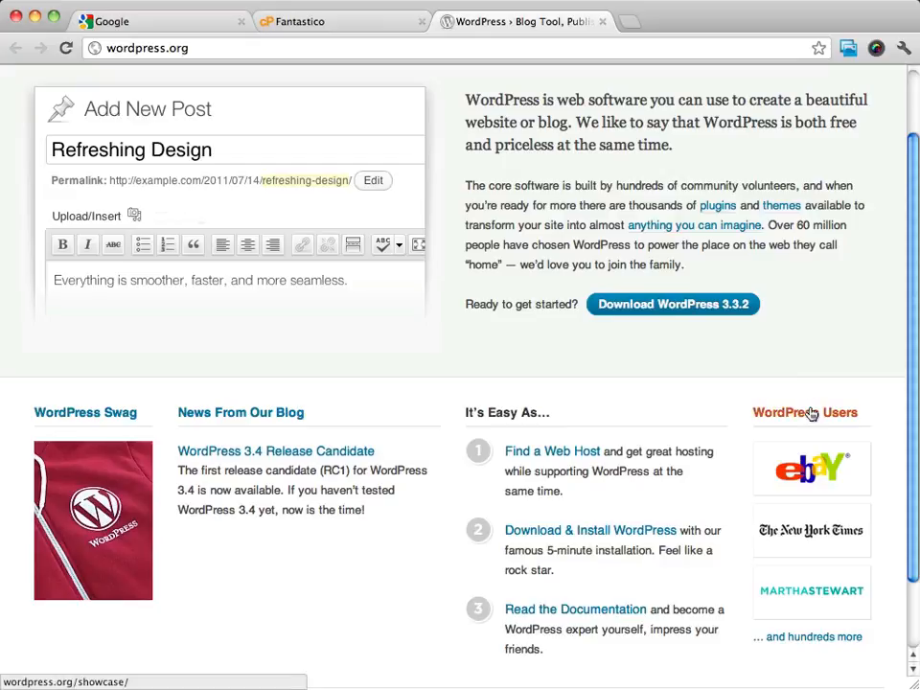
pyautogui.scroll(2, 810, 412)
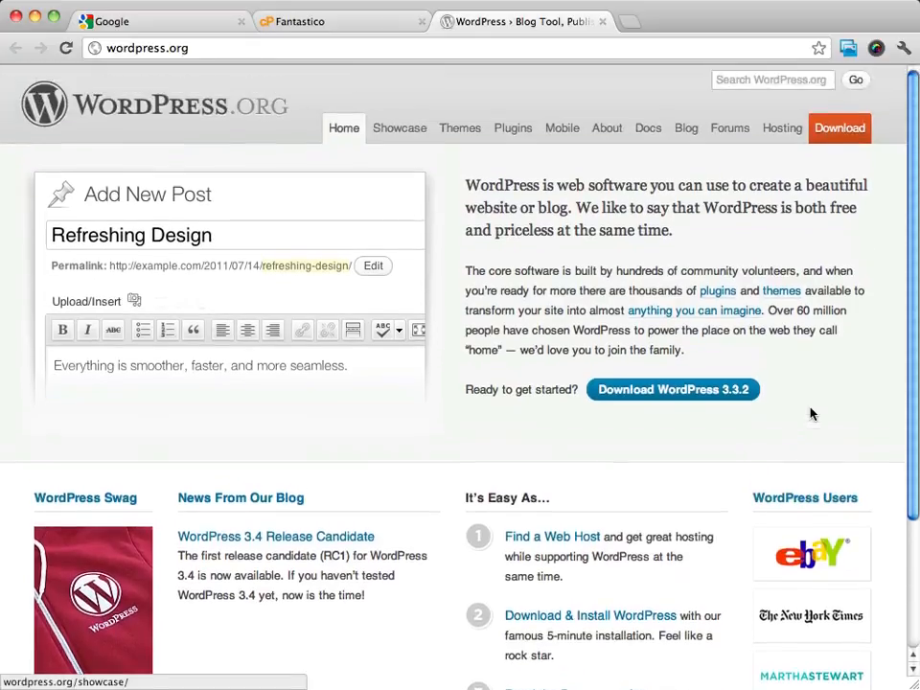
pyautogui.click(324, 23)
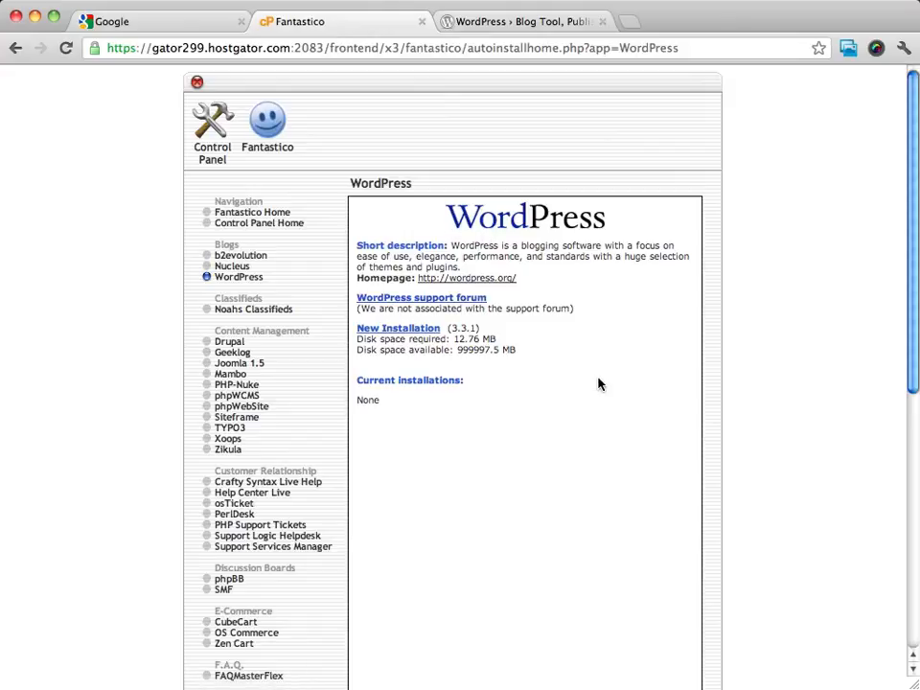
# Start a new WordPress installation with yourhealthyweightloss.net as the domain to install on
pyautogui.click(402, 335)
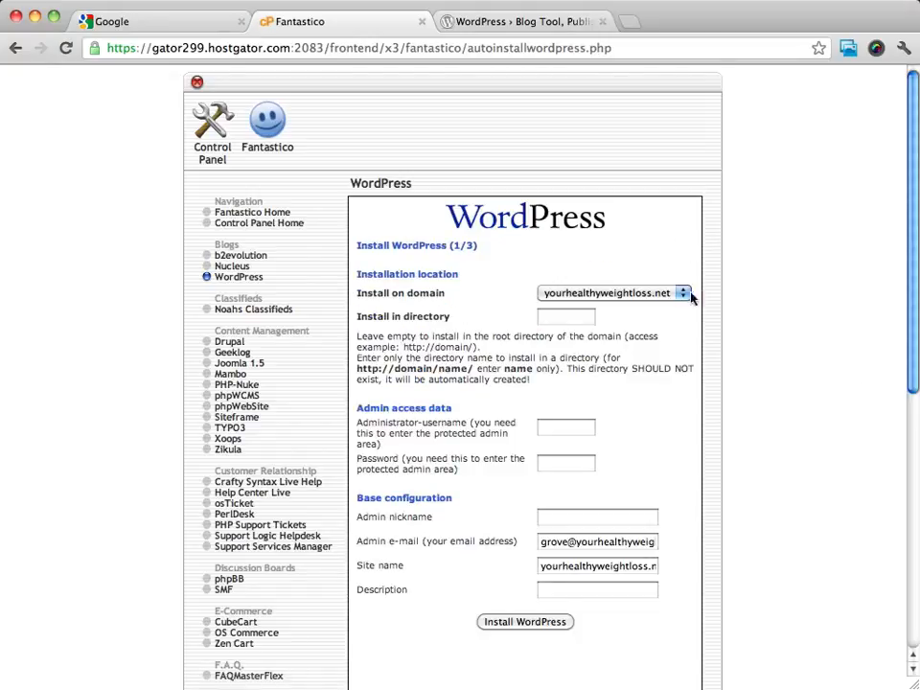
pyautogui.click(651, 295)
pyautogui.click(651, 297)
pyautogui.click(633, 294)
pyautogui.click(637, 349)
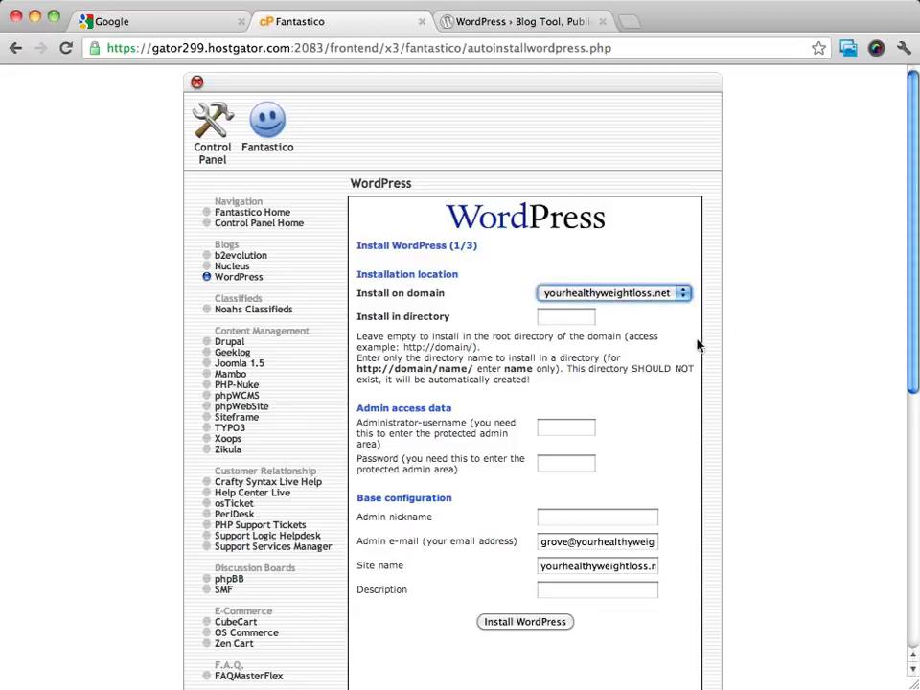
pyautogui.click(750, 339)
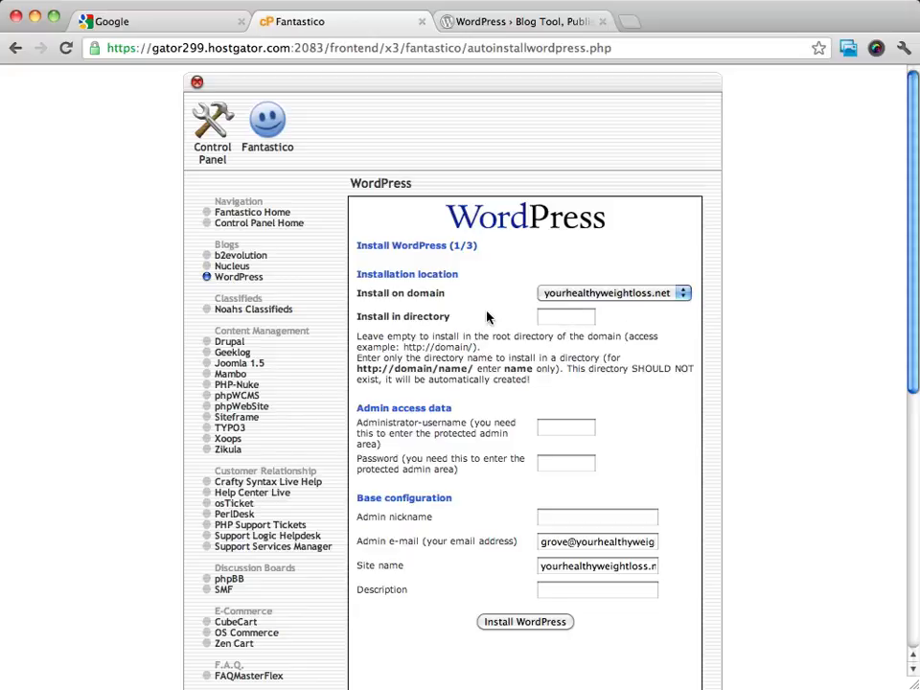
pyautogui.click(572, 325)
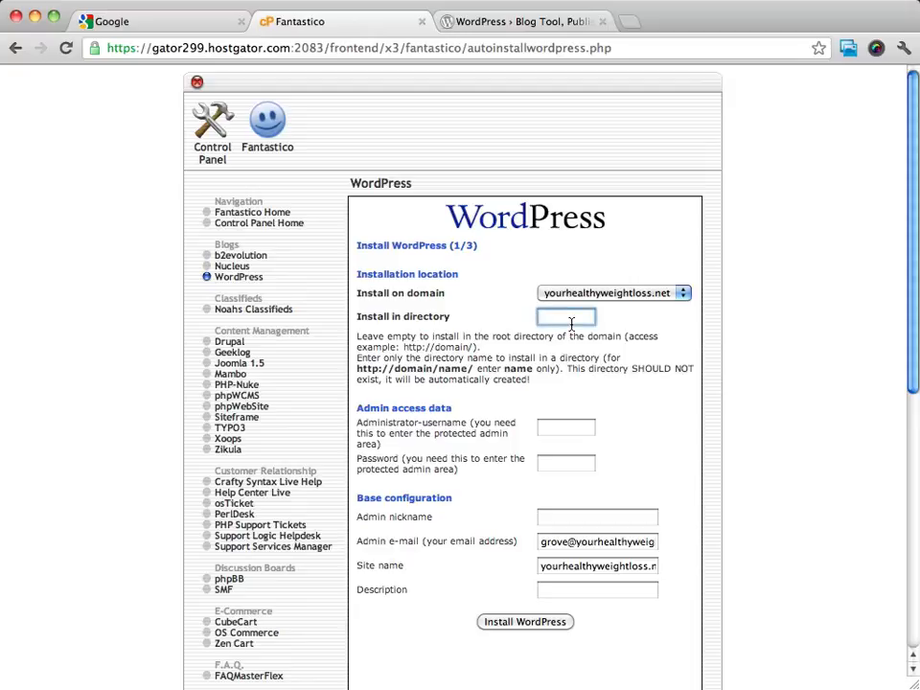
pyautogui.write('blog')
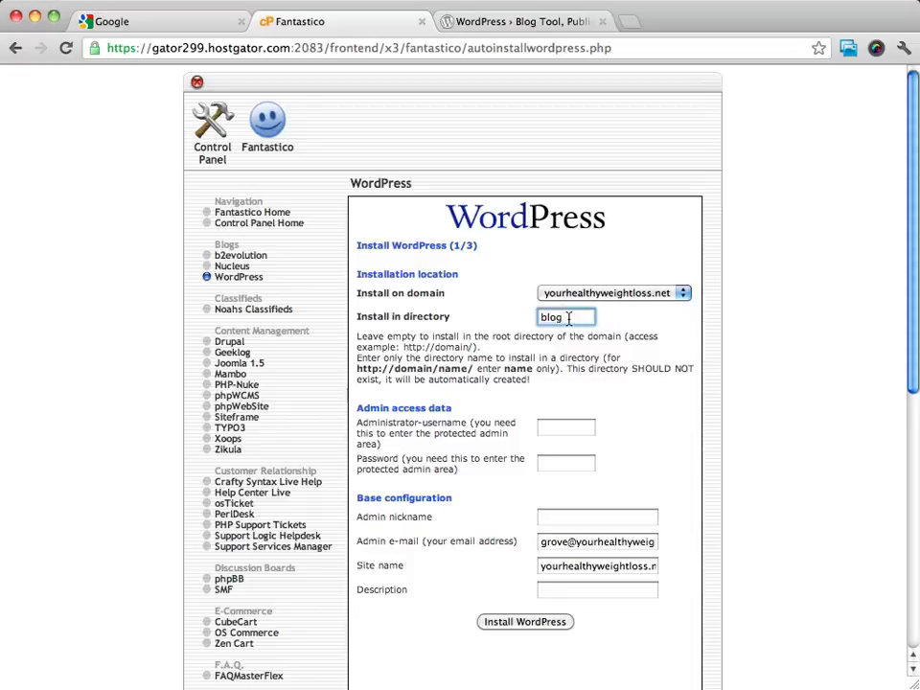
pyautogui.doubleClick(570, 319)
pyautogui.press('BackSpace')
pyautogui.click(764, 248)
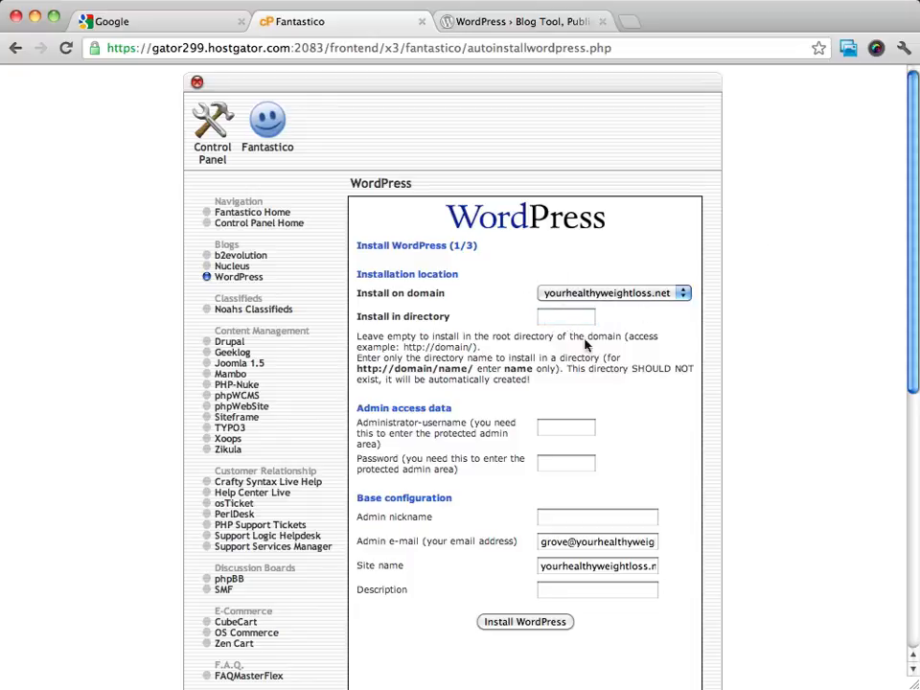
# Enter the administrator username and paste the administrator password in the admin access data
pyautogui.scroll(-3, 682, 437)
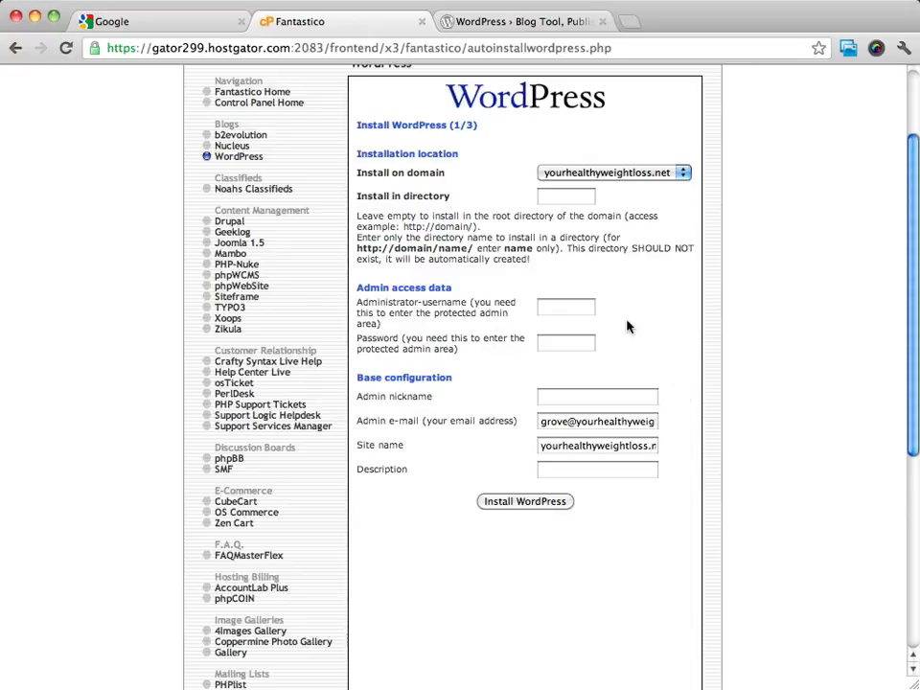
pyautogui.click(584, 311)
pyautogui.write('judith')
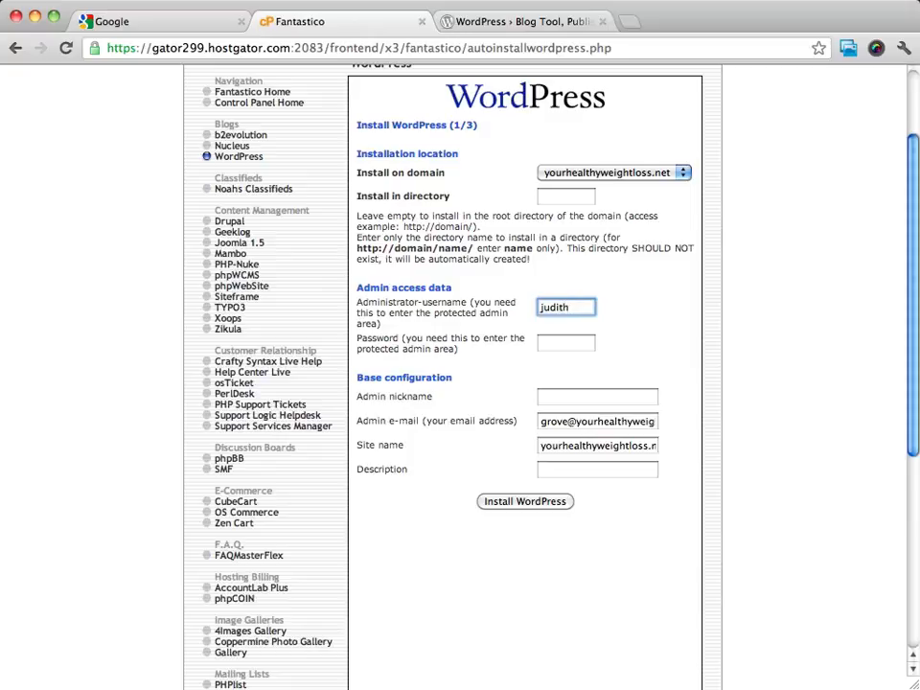
pyautogui.write('main')
pyautogui.press('Tab')
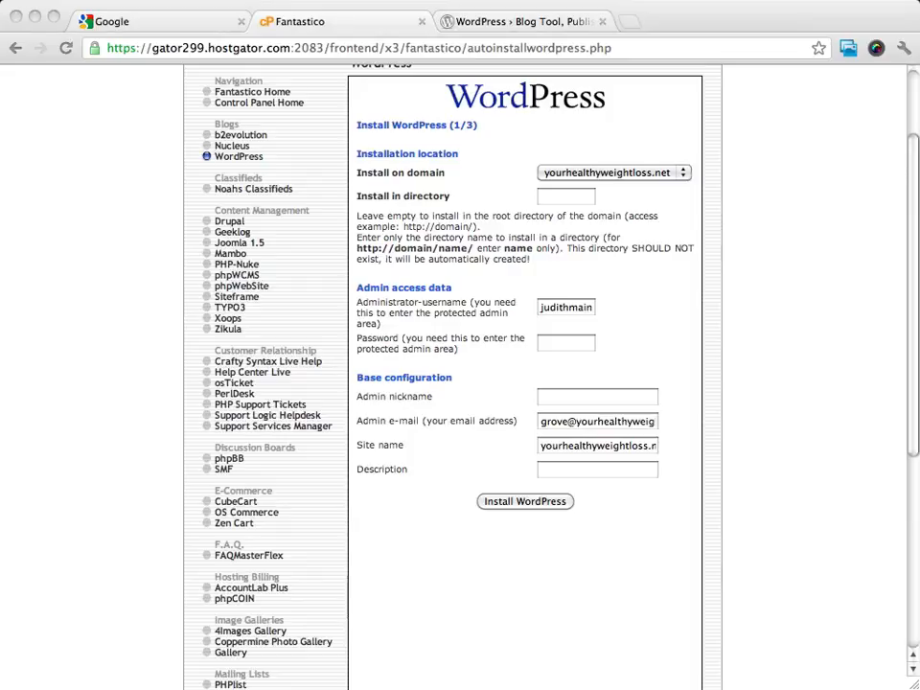
pyautogui.click(570, 348)
pyautogui.press('super+v')
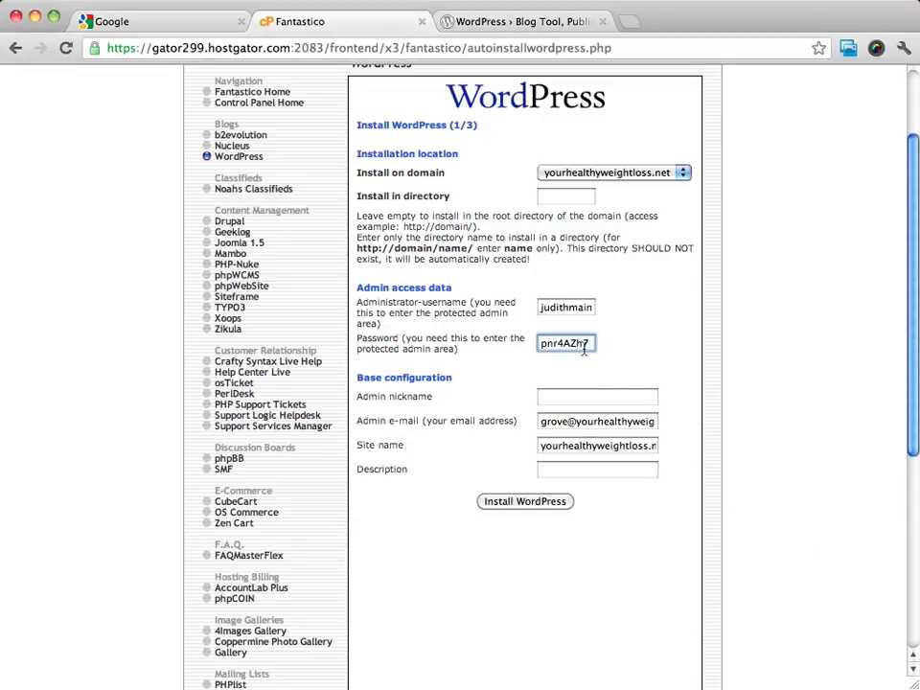
pyautogui.click(702, 353)
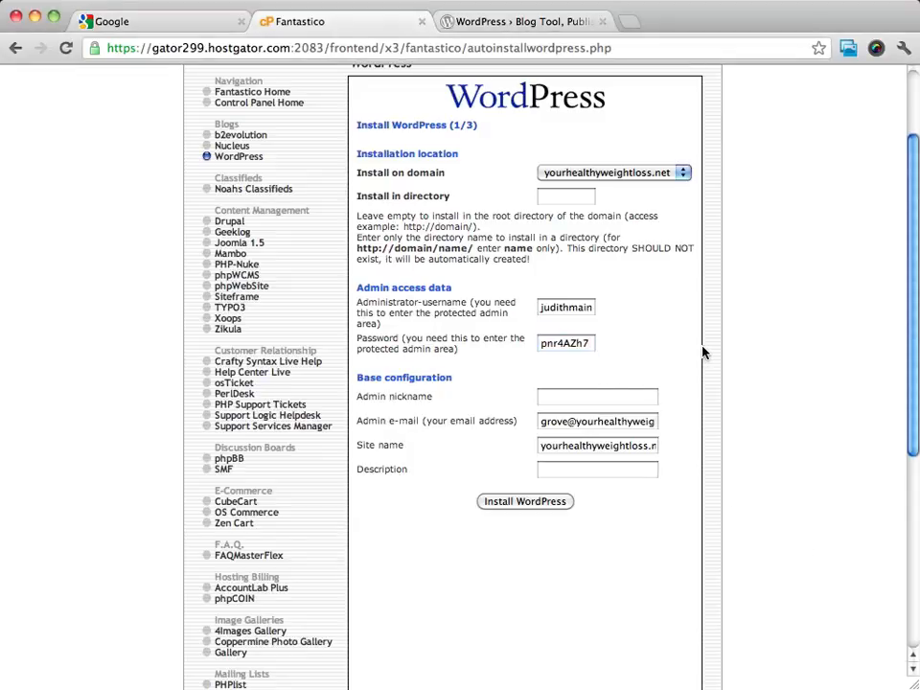
# Enter the administrator's first name as the admin nickname in the base configuration
pyautogui.scroll(-3, 702, 353)
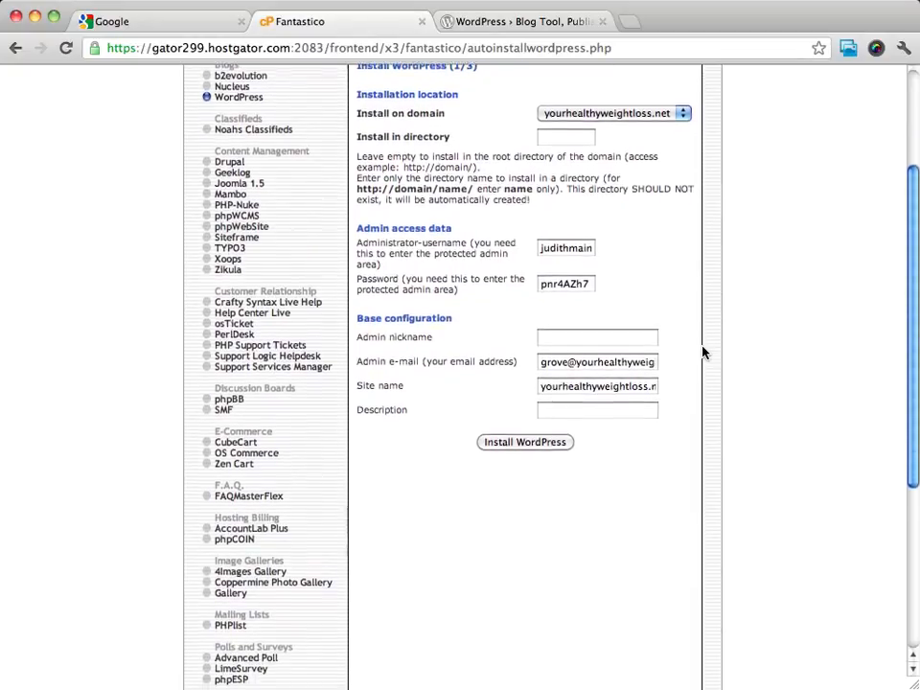
pyautogui.scroll(-2, 702, 353)
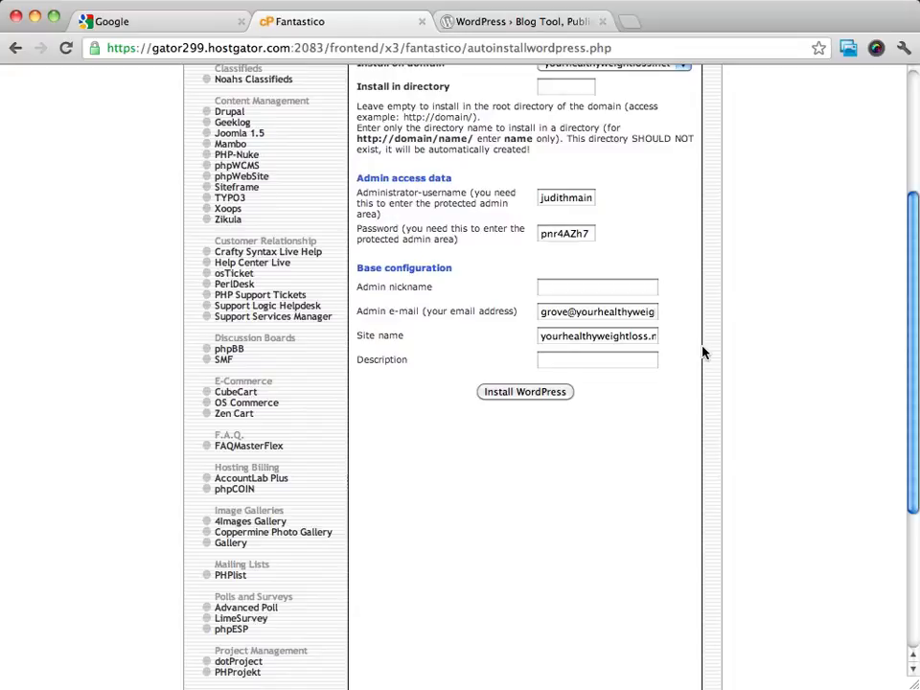
pyautogui.scroll(1, 751, 310)
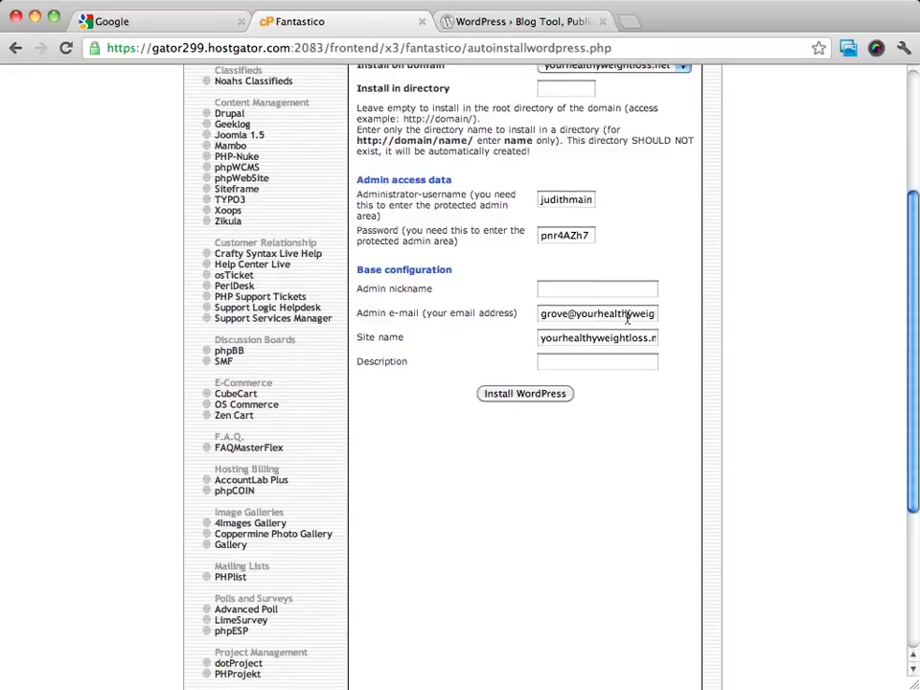
pyautogui.click(608, 287)
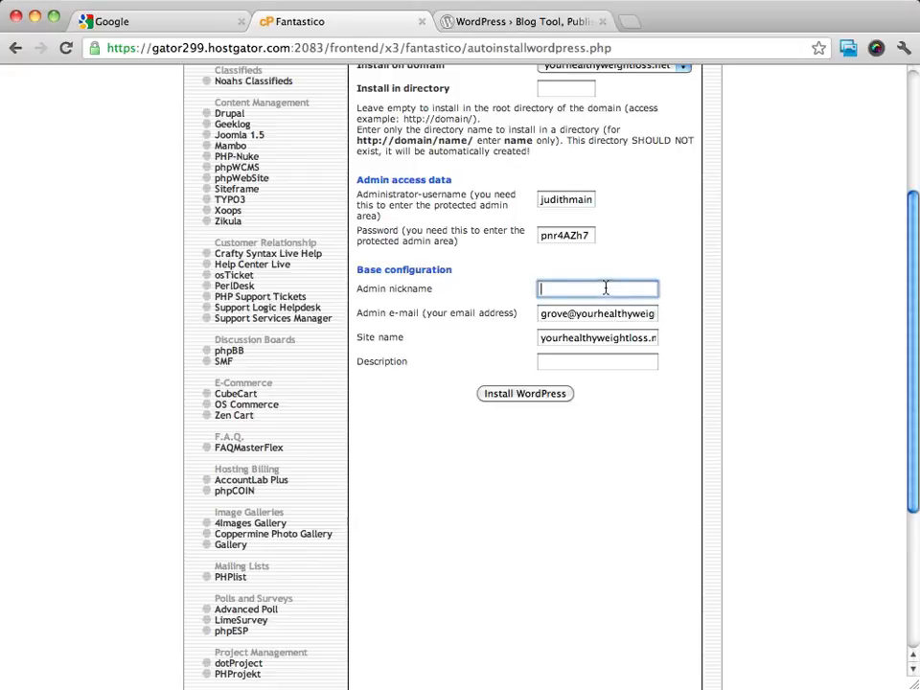
pyautogui.write('Judith')
pyautogui.click(723, 304)
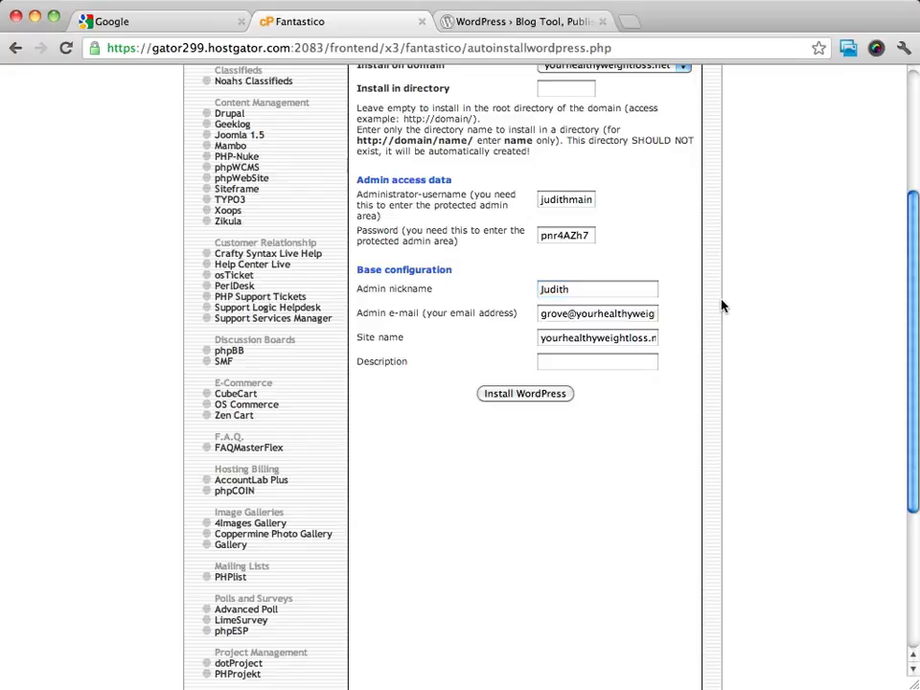
# Replace the part before the @ in the admin e-mail address with "admin"
pyautogui.tripleClick(596, 314)
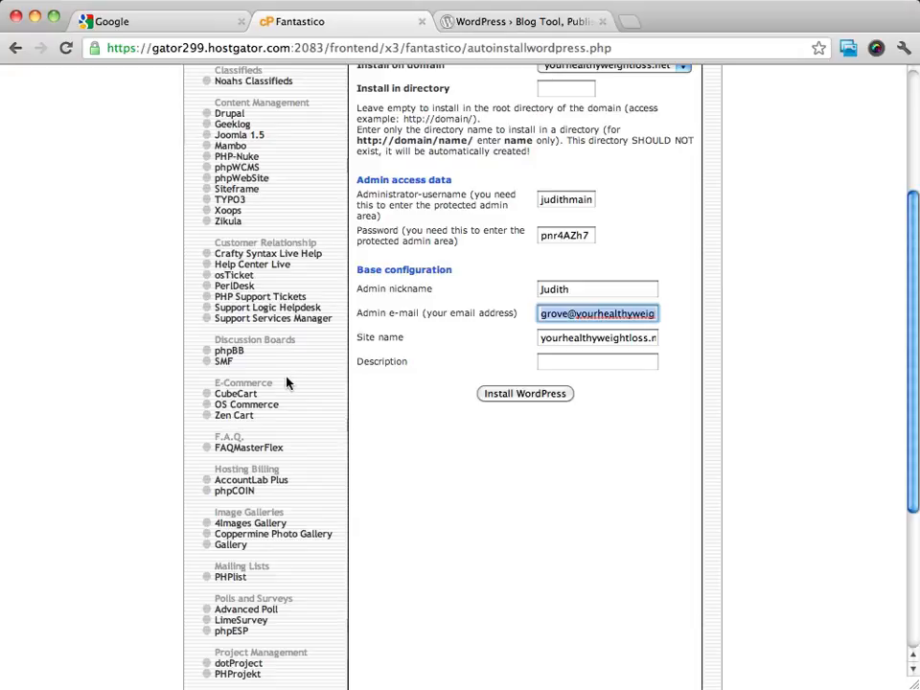
pyautogui.click(773, 335)
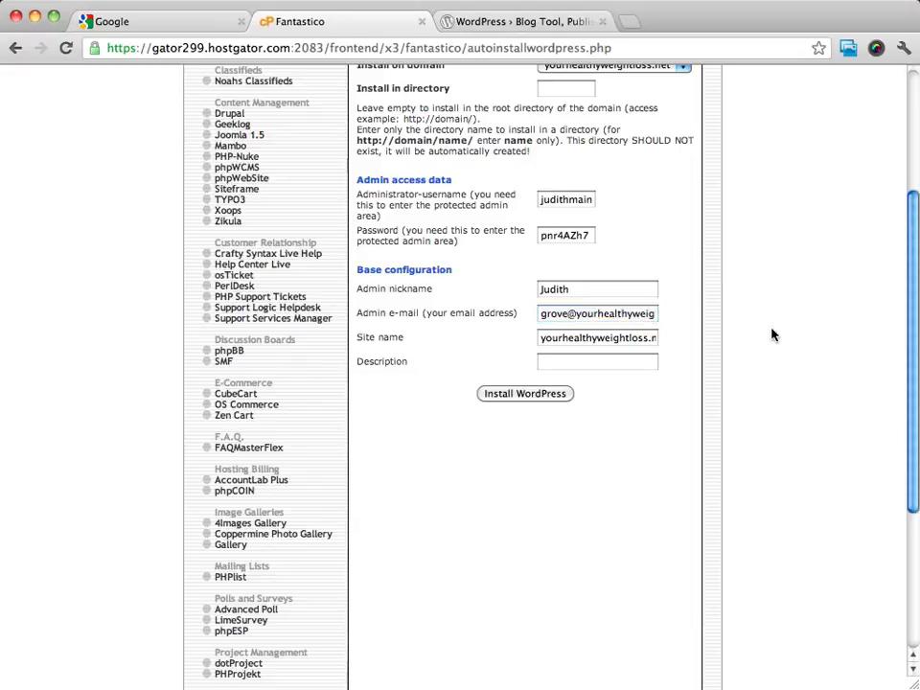
pyautogui.doubleClick(543, 315)
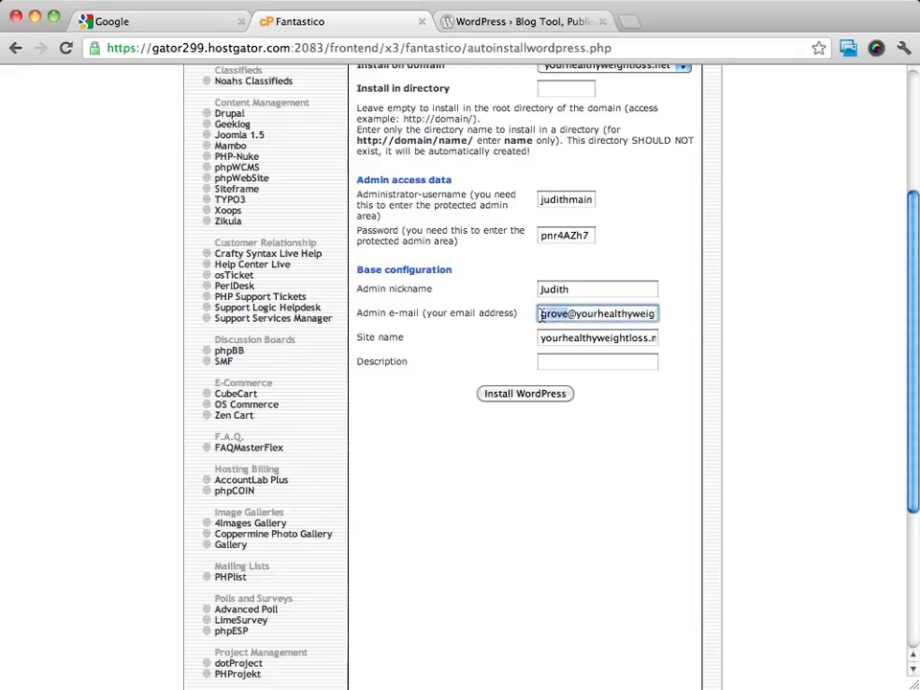
pyautogui.write('admin')
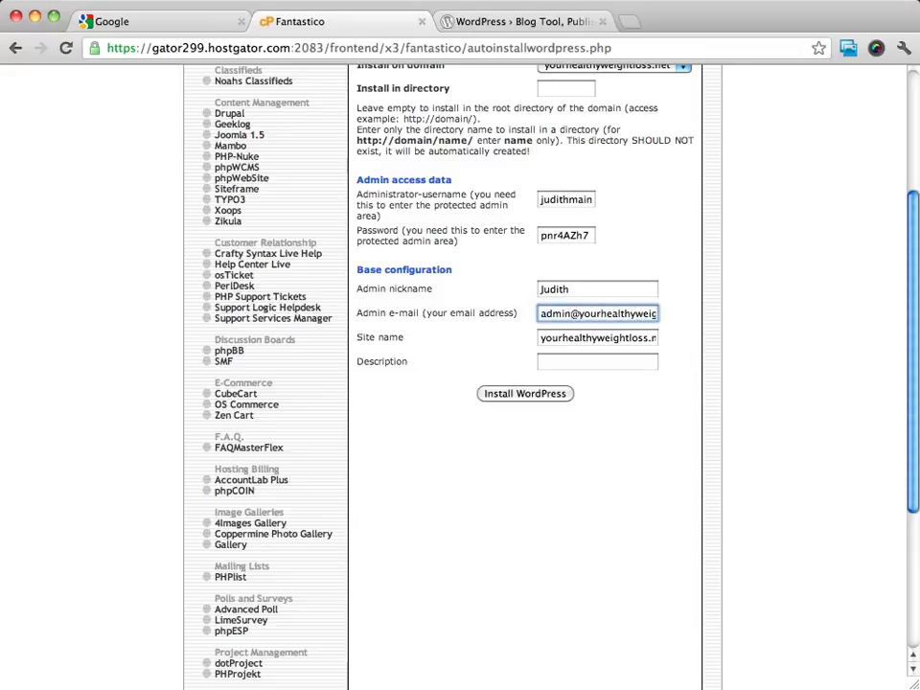
# Replace the site name in the base configuration with "Your Healthy Weight Loss"
pyautogui.click(779, 337)
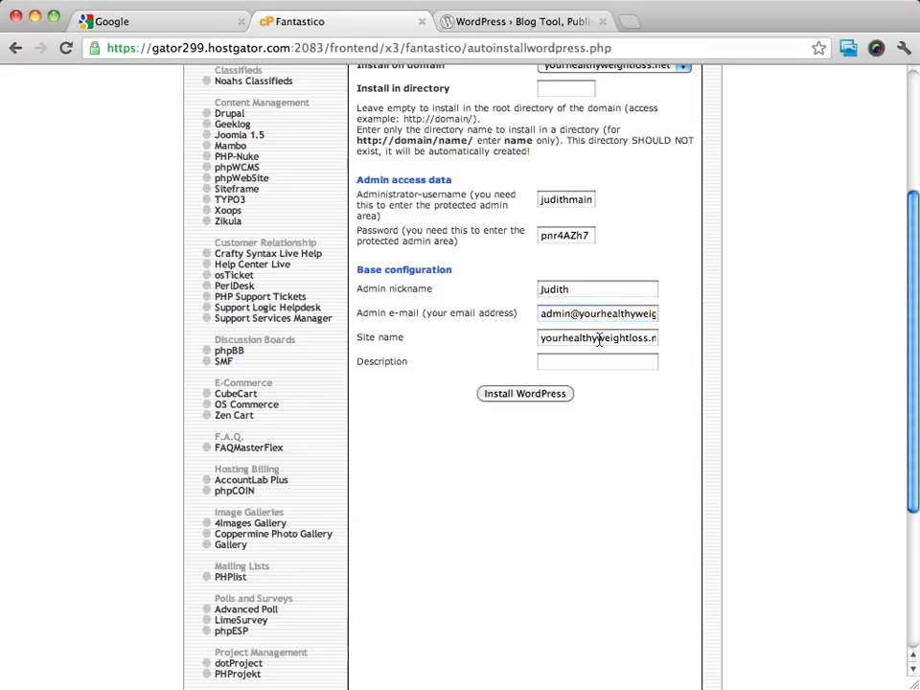
pyautogui.tripleClick(600, 339)
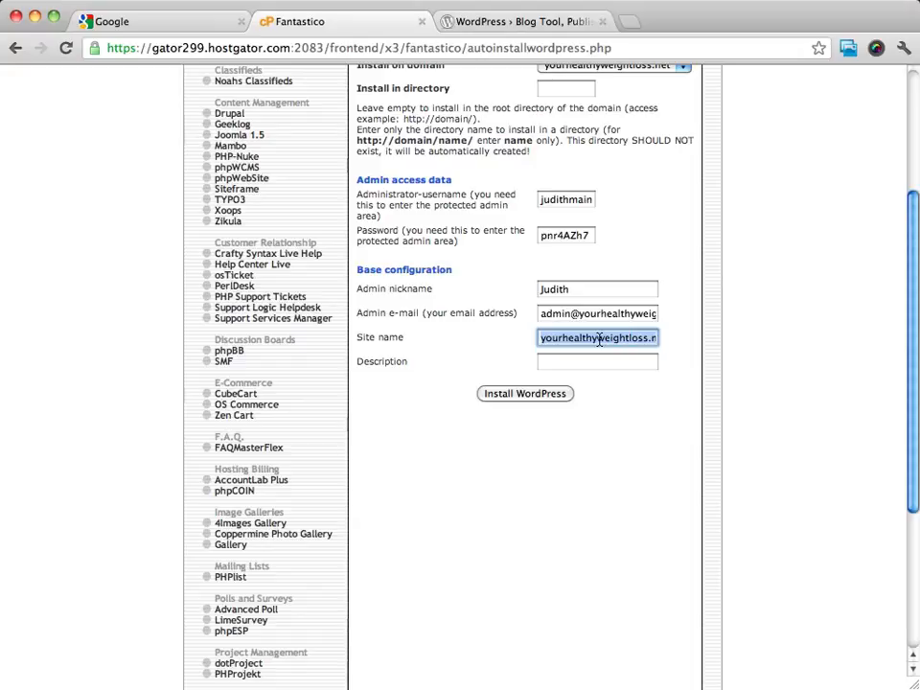
pyautogui.write('Your')
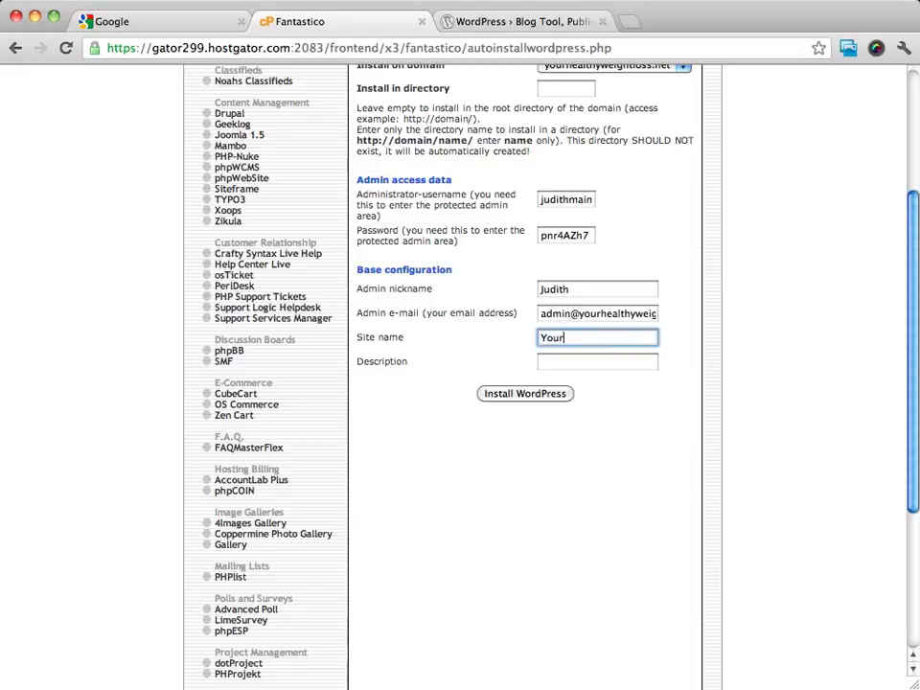
pyautogui.write(' Healthy Weight Loss')
# Copy "Healthy Weight Loss" from the site name and complete the description as "Healthy Weight Loss Tips and Tricks"
pyautogui.click(577, 362)
pyautogui.moveTo(566, 338); pyautogui.dragTo(710, 341)
pyautogui.press('super+c')
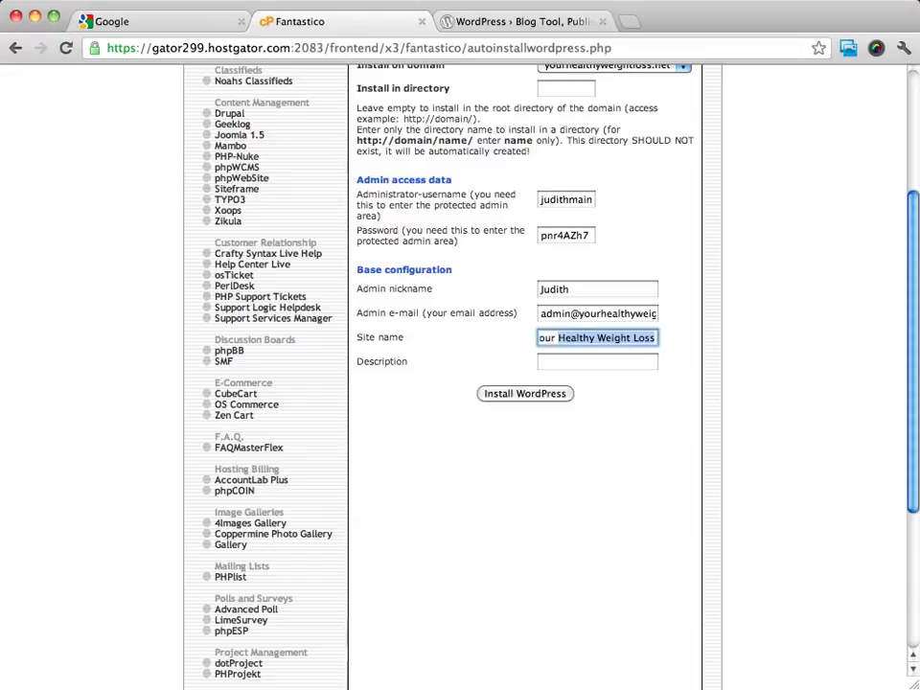
pyautogui.click(586, 361)
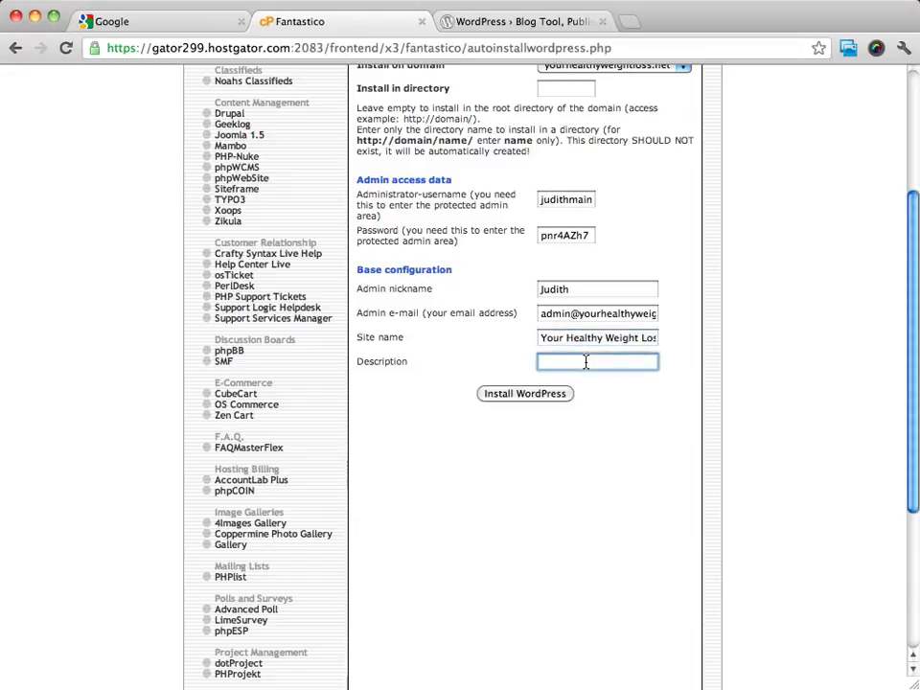
pyautogui.press('super+v')
pyautogui.write('Tips and Tricks')
pyautogui.click(643, 435)
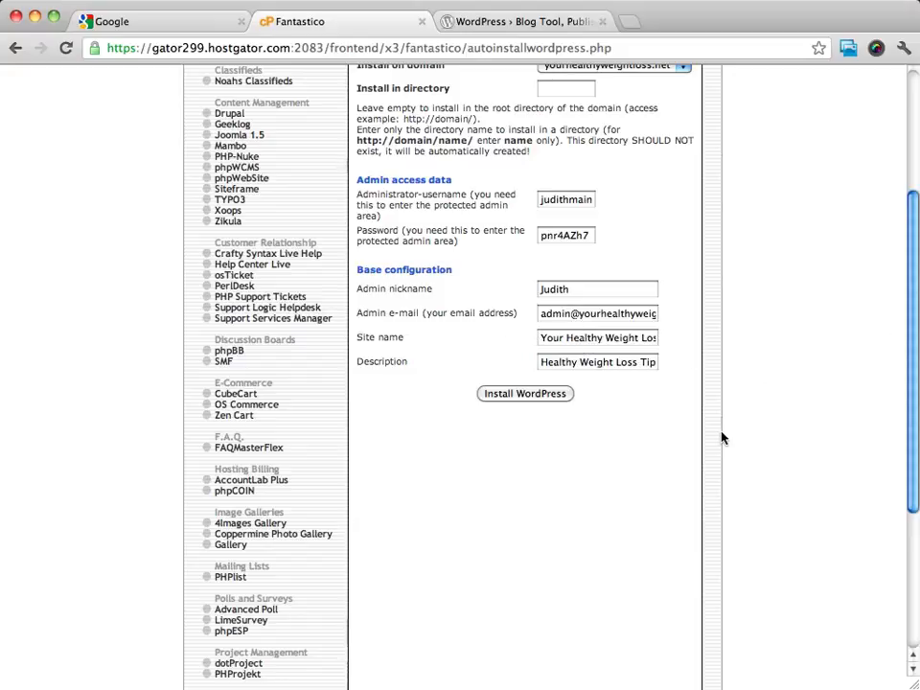
# Submit the WordPress installation form and finish the installation in the main directory of yourhealthyweightloss.net
pyautogui.click(516, 394)
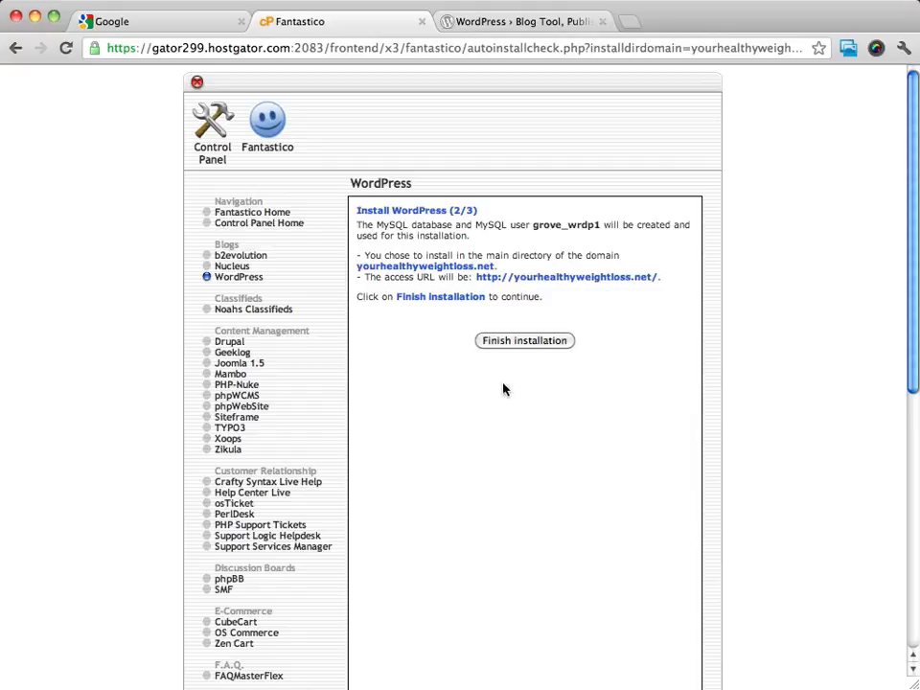
pyautogui.click(519, 341)
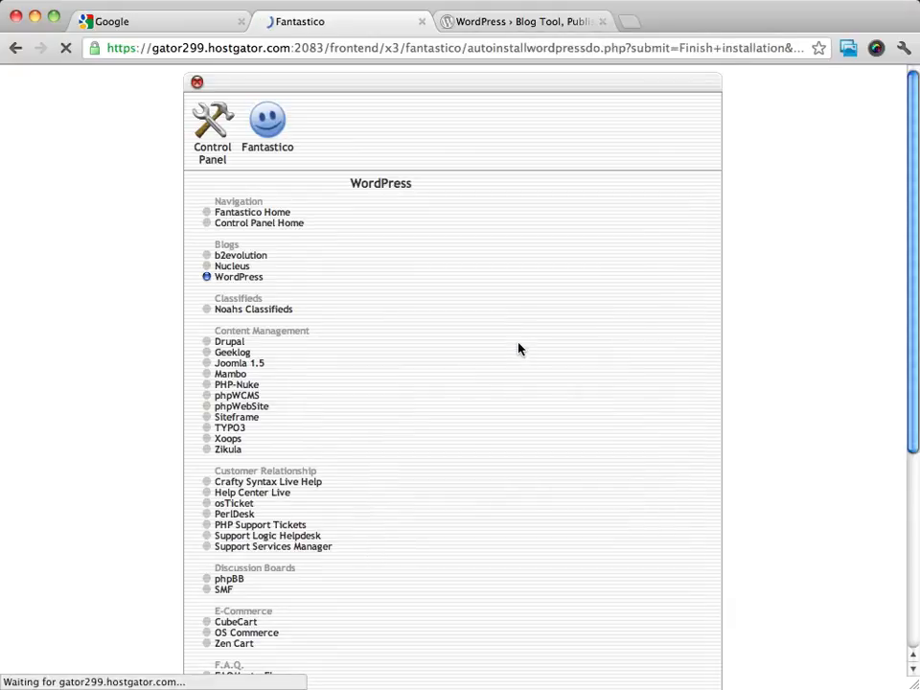
# Copy the paragraph with the admin login details and open the site's wp-admin URL
pyautogui.scroll(-3, 807, 326)
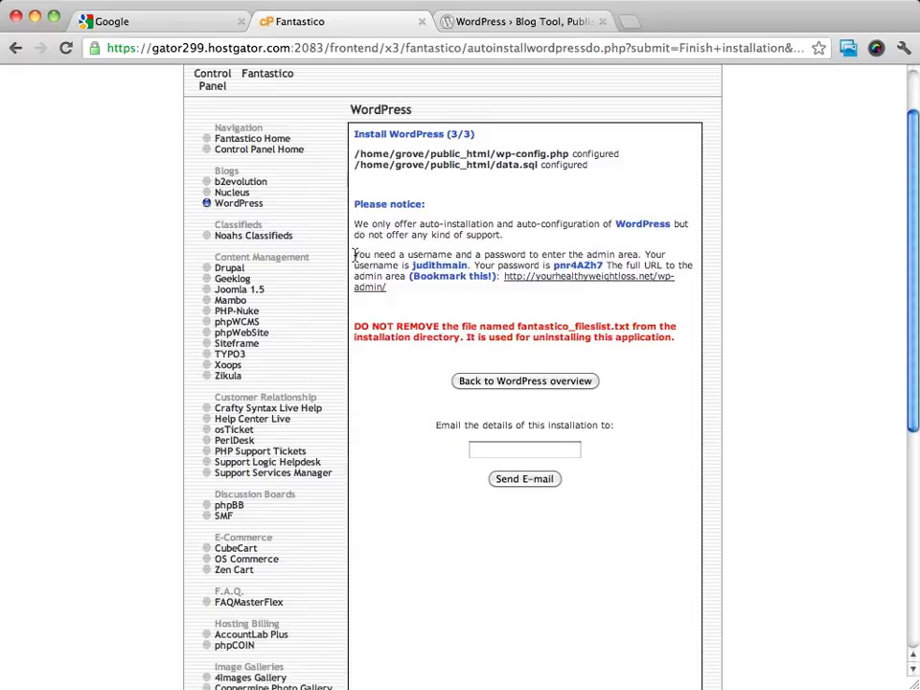
pyautogui.moveTo(354, 254); pyautogui.dragTo(409, 290)
pyautogui.rightClick(412, 275)
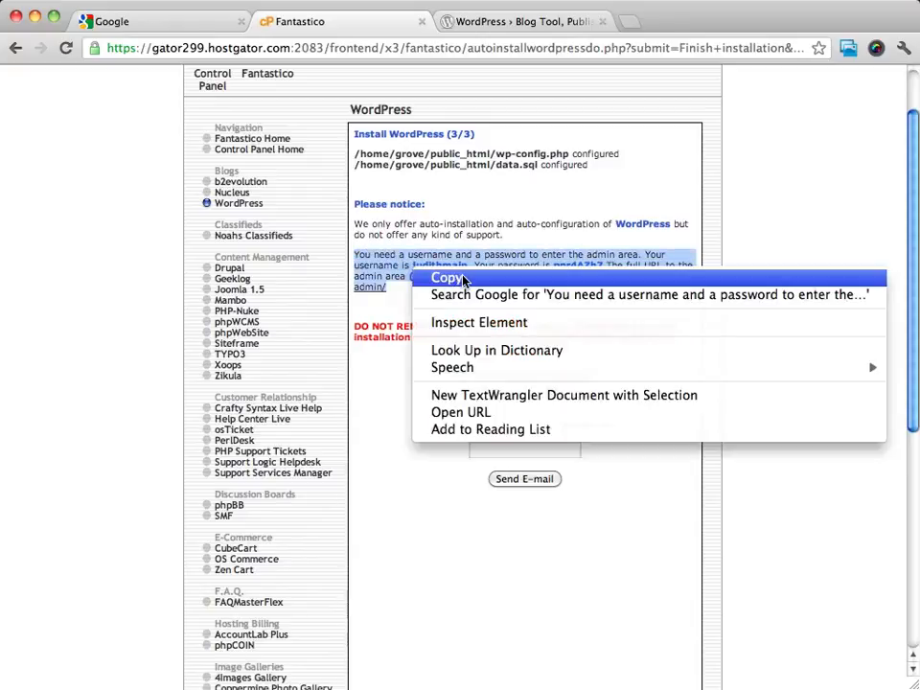
pyautogui.click(436, 277)
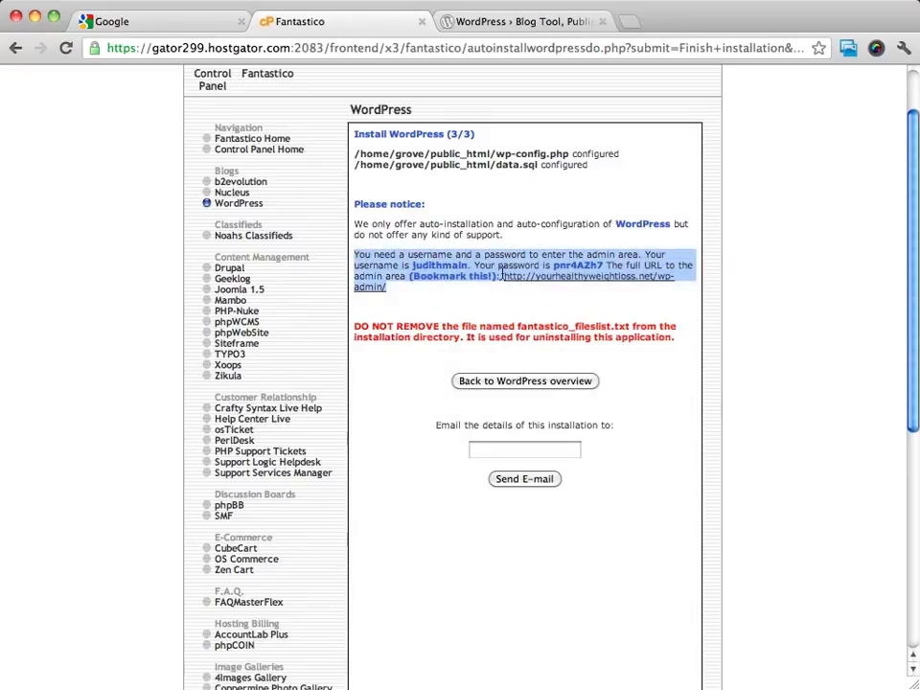
pyautogui.click(605, 279)
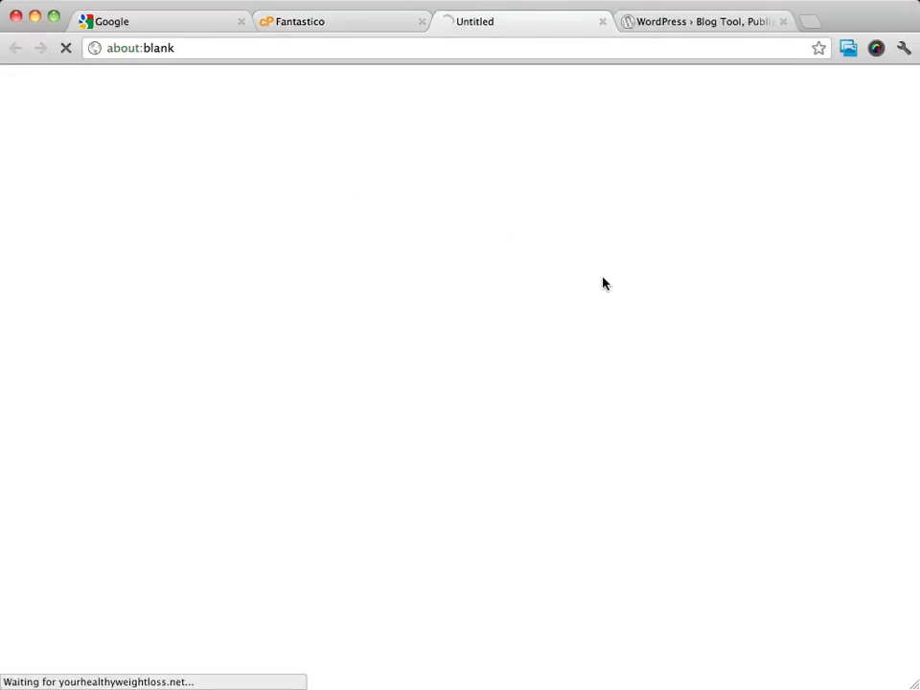